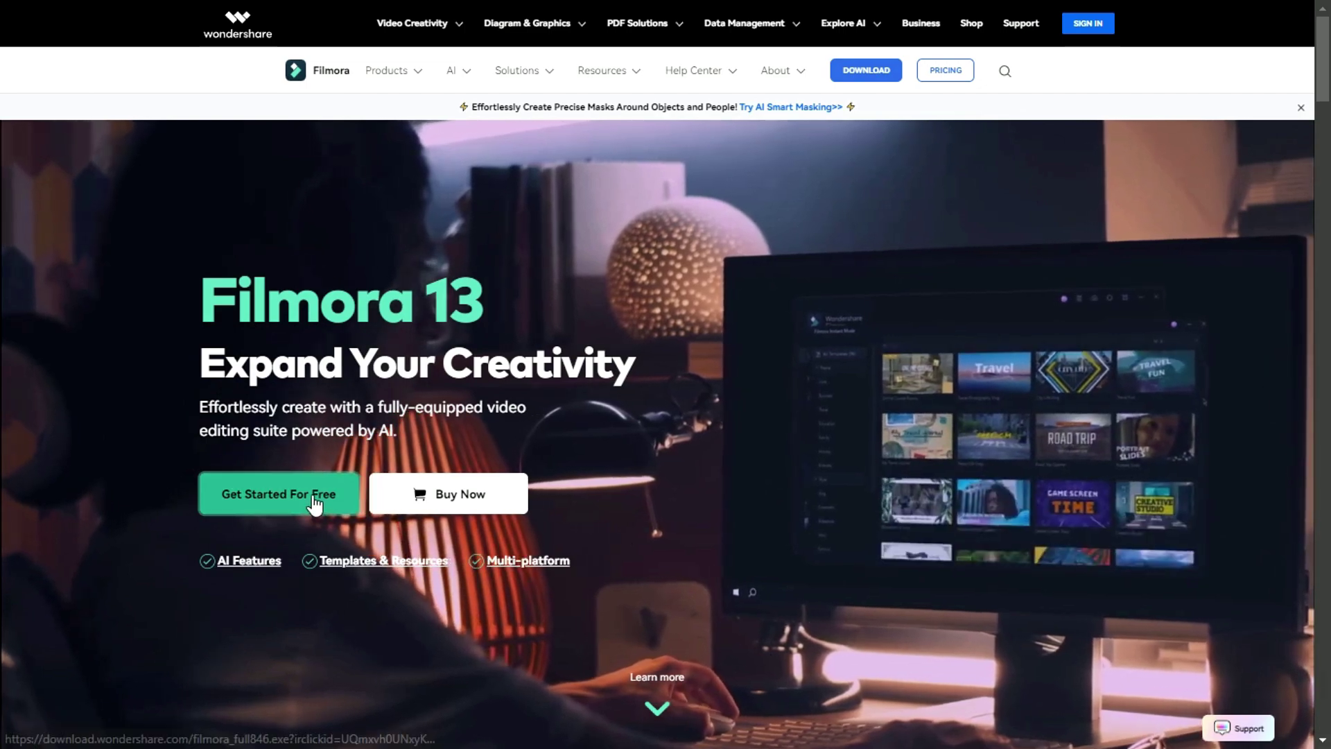
# Download the free Filmora installer from Get Started For Free and save the file.
pyautogui.click(312, 504)
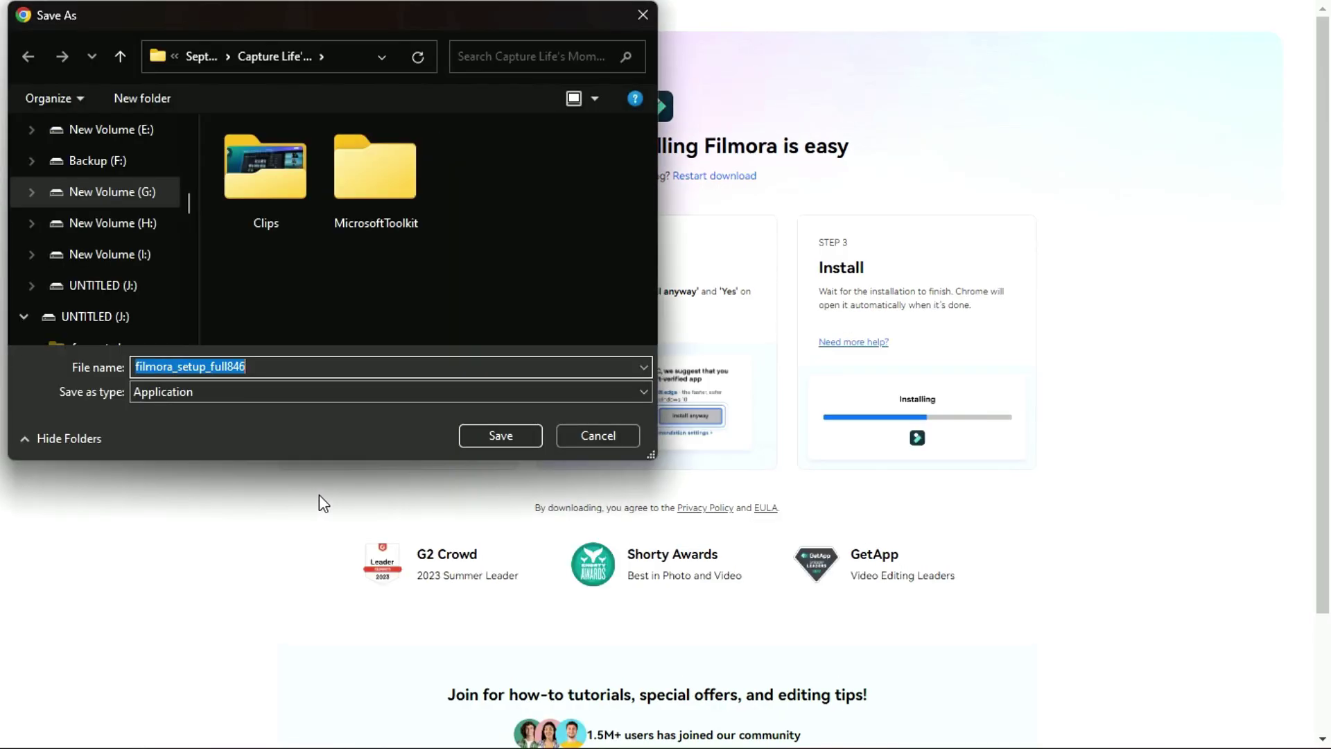
pyautogui.click(483, 435)
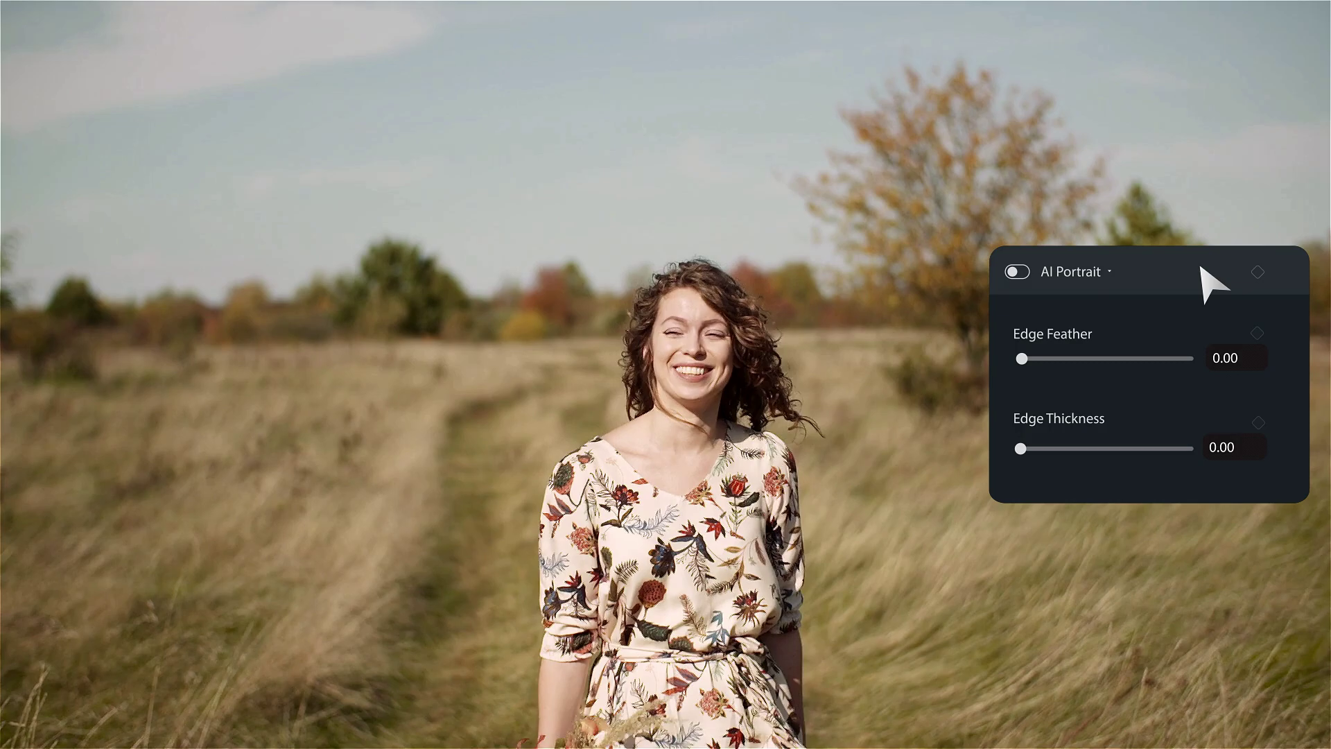
# Turn on AI Portrait so the smiling woman is cut out of the field footage.
pyautogui.click(1018, 273)
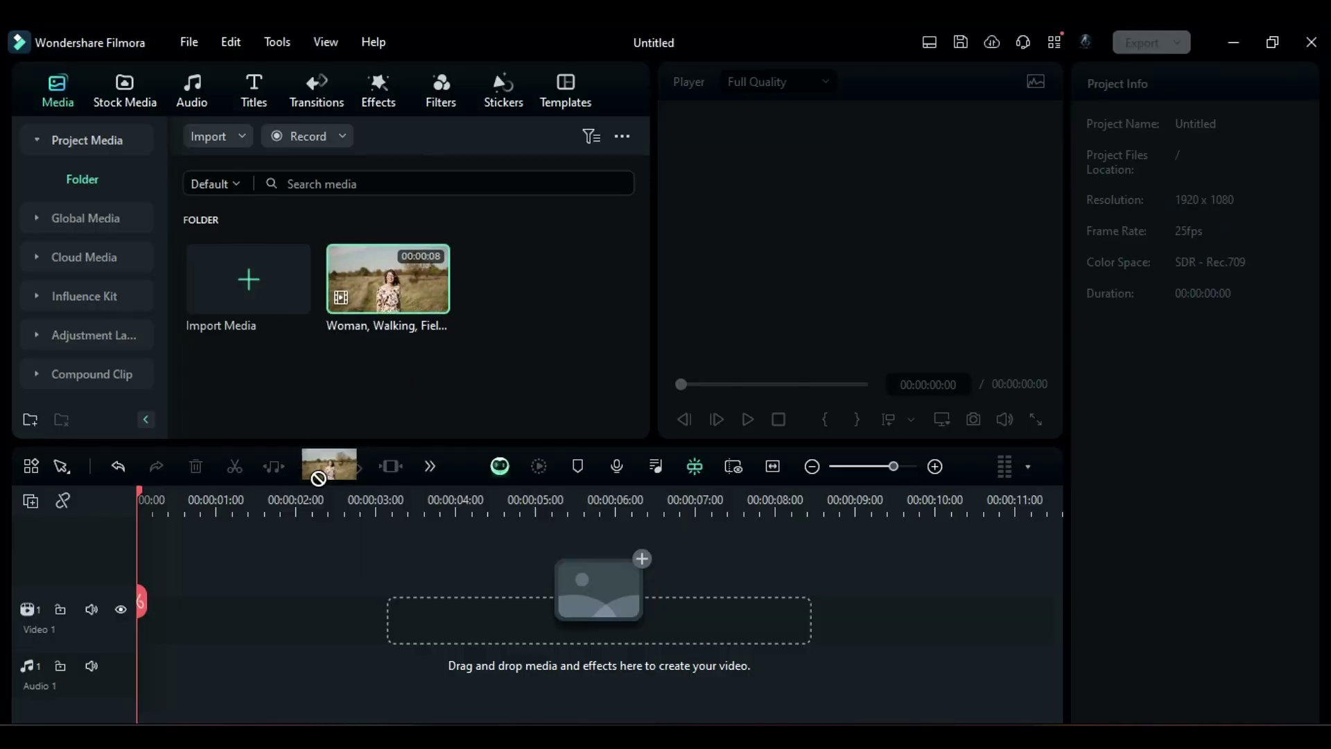
# Put the woman-in-field clip on Video 1 and enable AI Portrait under AI Tools.
pyautogui.moveTo(318, 477)
pyautogui.mouseDown()
pyautogui.moveTo(161, 603)
pyautogui.moveTo(228, 603)
pyautogui.mouseUp()
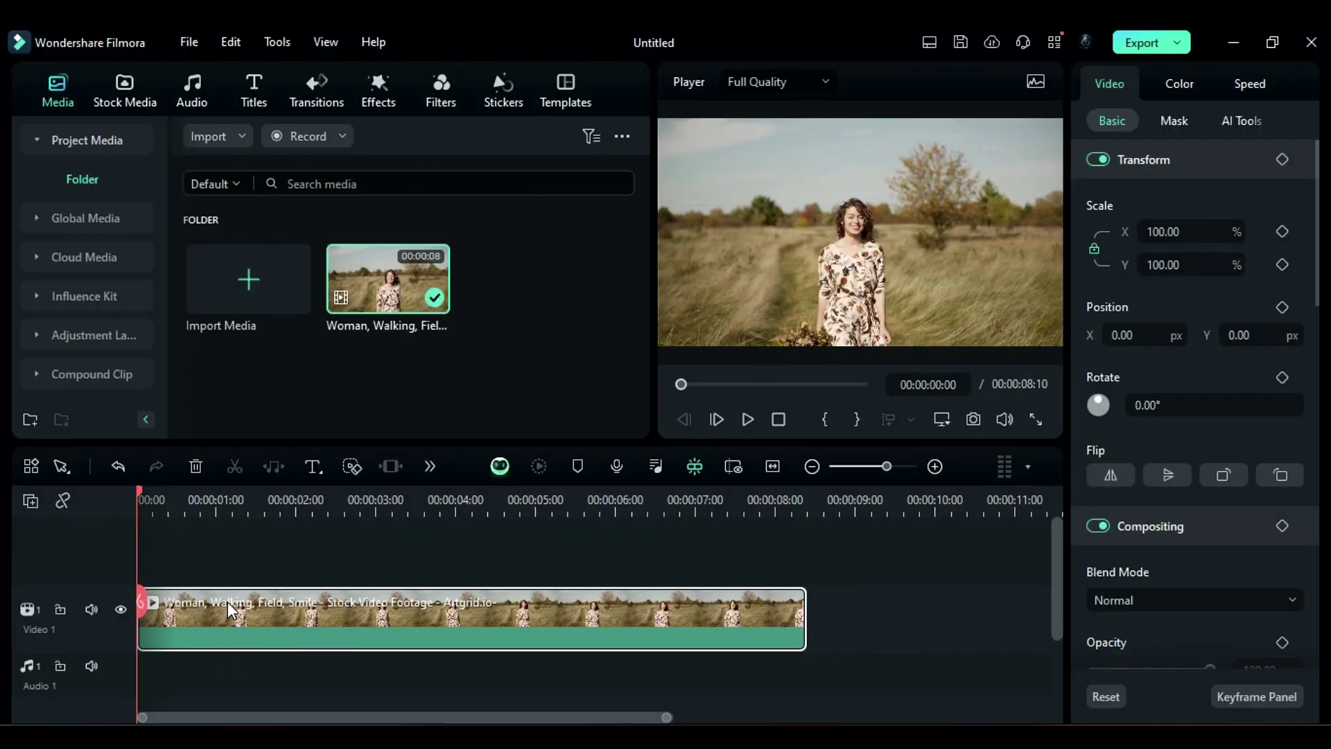
pyautogui.click(1241, 126)
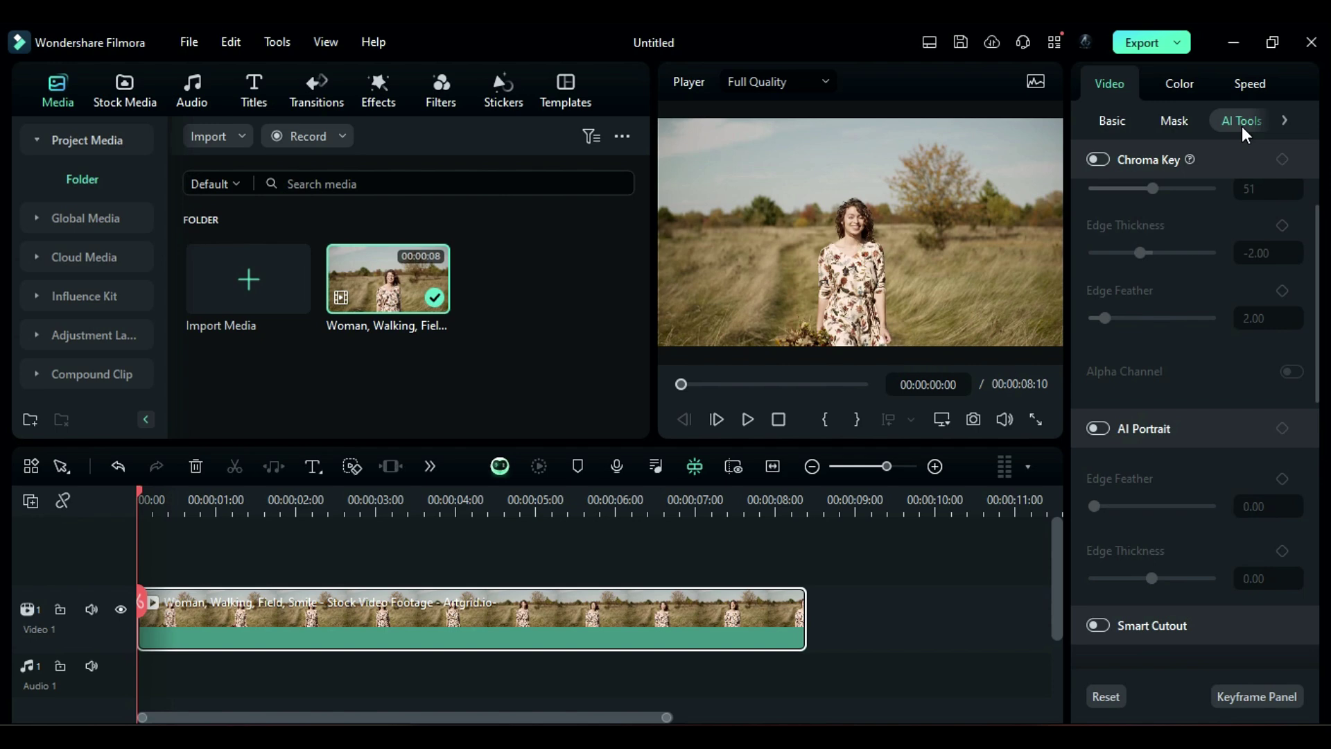
pyautogui.click(1103, 428)
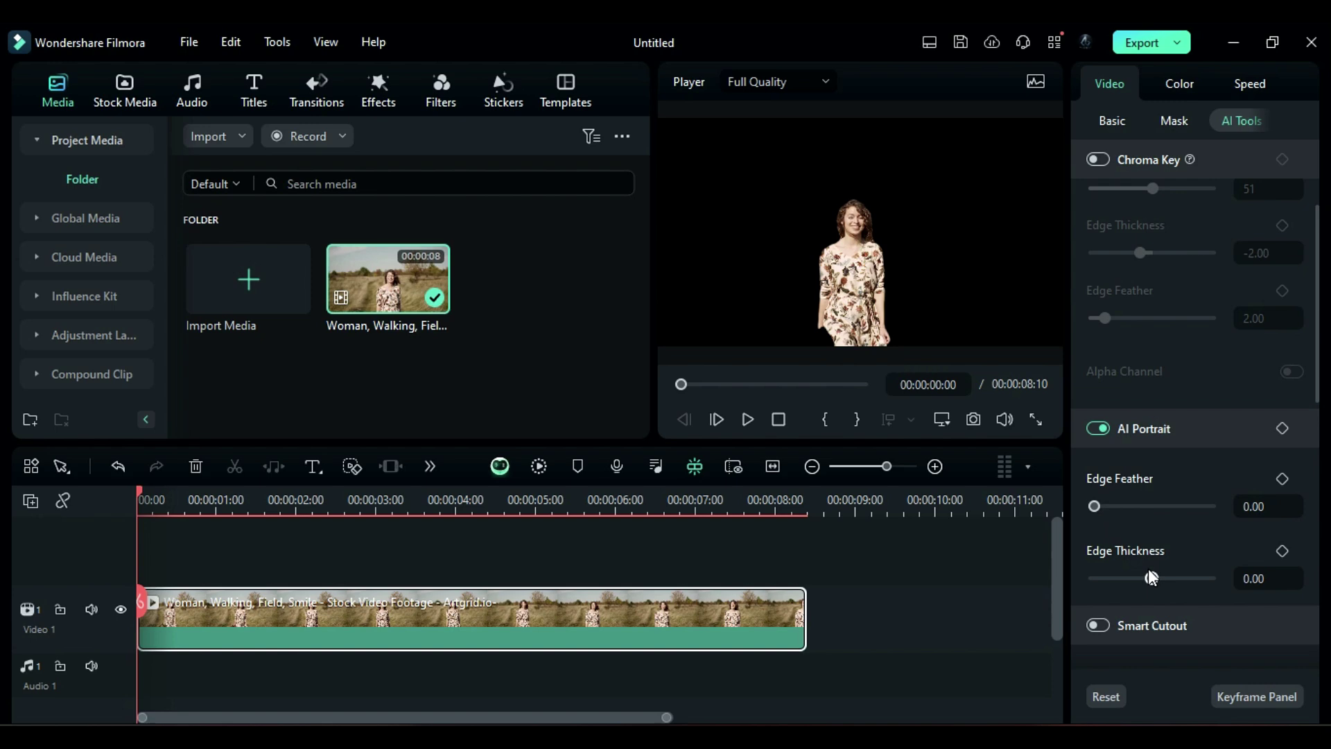
# Set Edge Thickness and Edge Feather to 4 and keyframe both.
pyautogui.moveTo(1156, 580); pyautogui.dragTo(1153, 580)
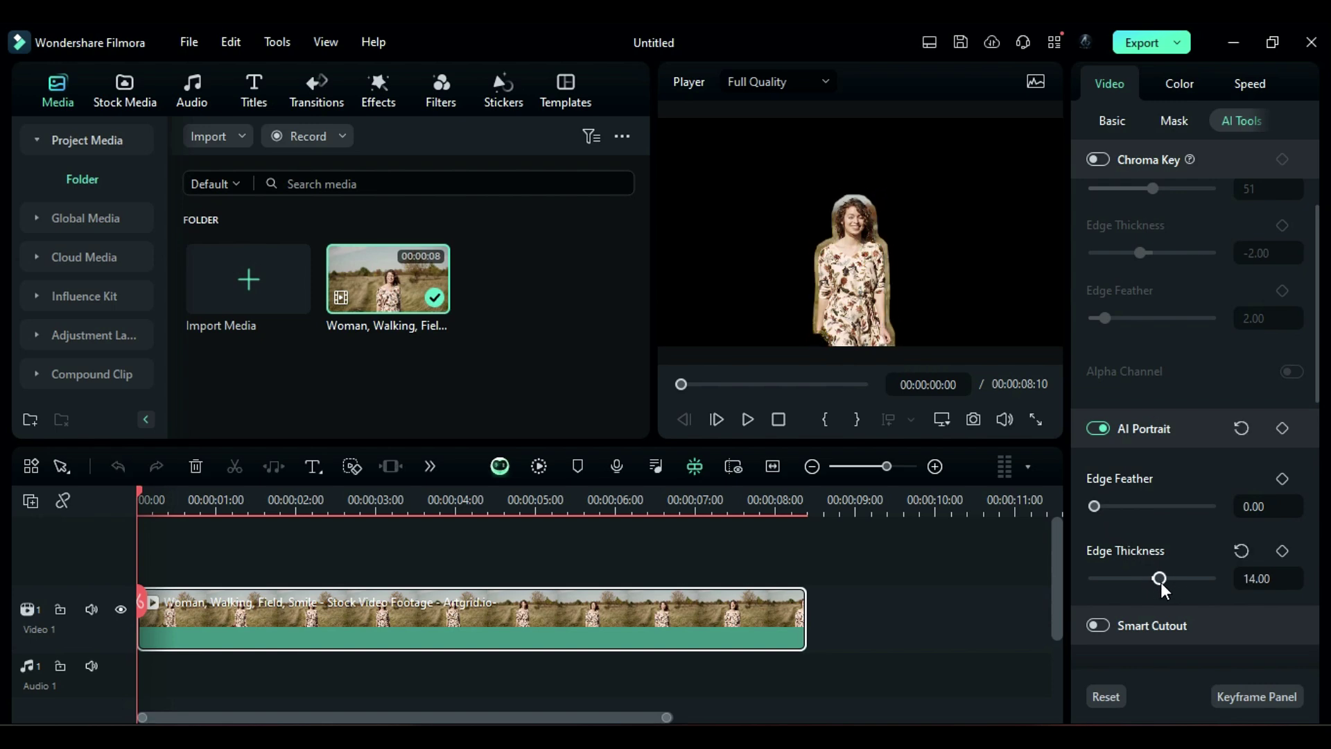
pyautogui.moveTo(1095, 506)
pyautogui.mouseDown()
pyautogui.moveTo(1152, 511)
pyautogui.moveTo(1116, 510)
pyautogui.mouseUp()
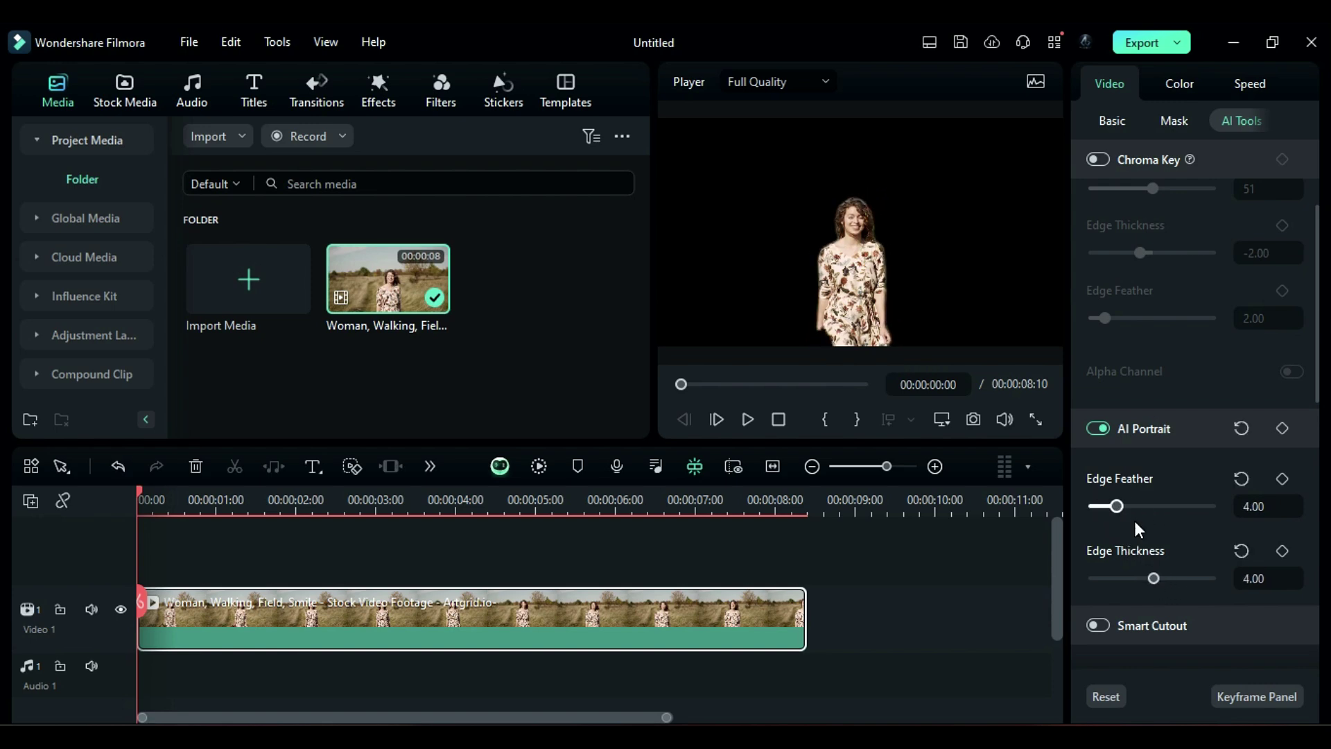
pyautogui.click(1282, 485)
pyautogui.click(1279, 553)
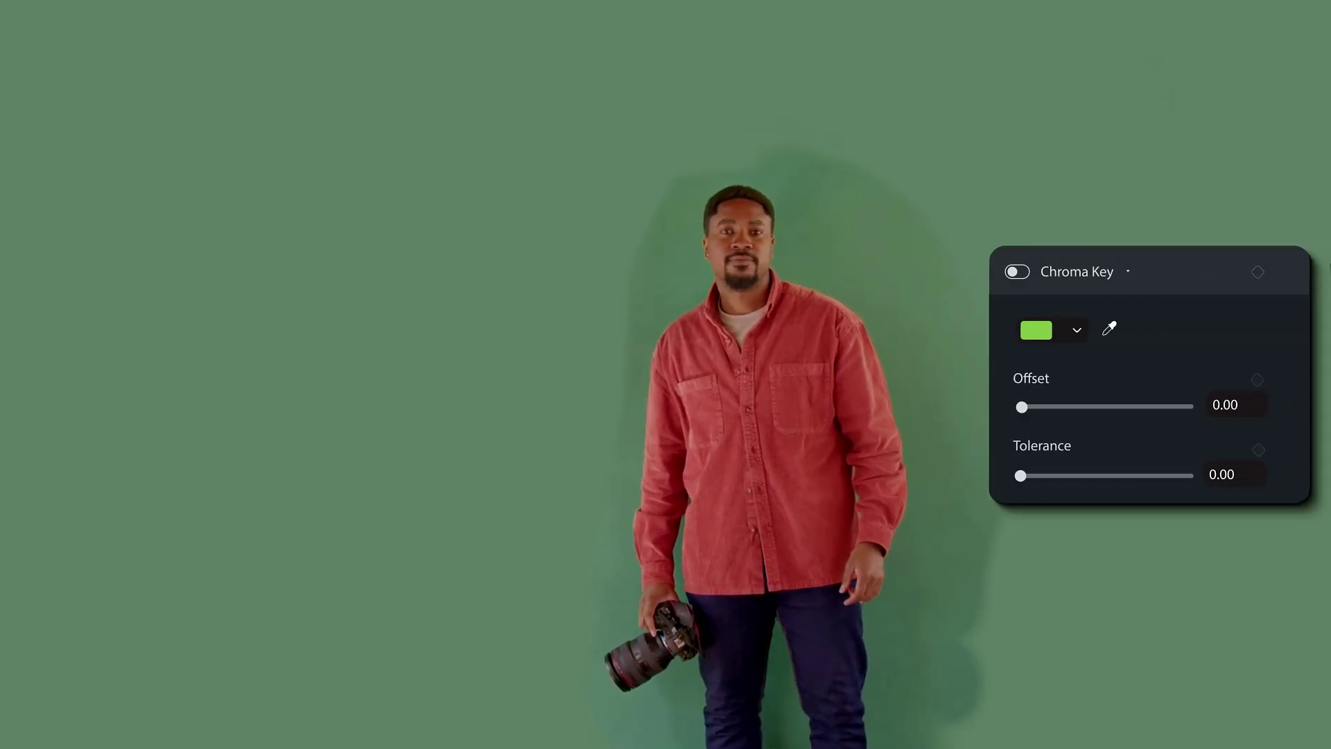
# Turn on Chroma Key to remove the green backdrop behind the man with the camera.
pyautogui.click(1016, 272)
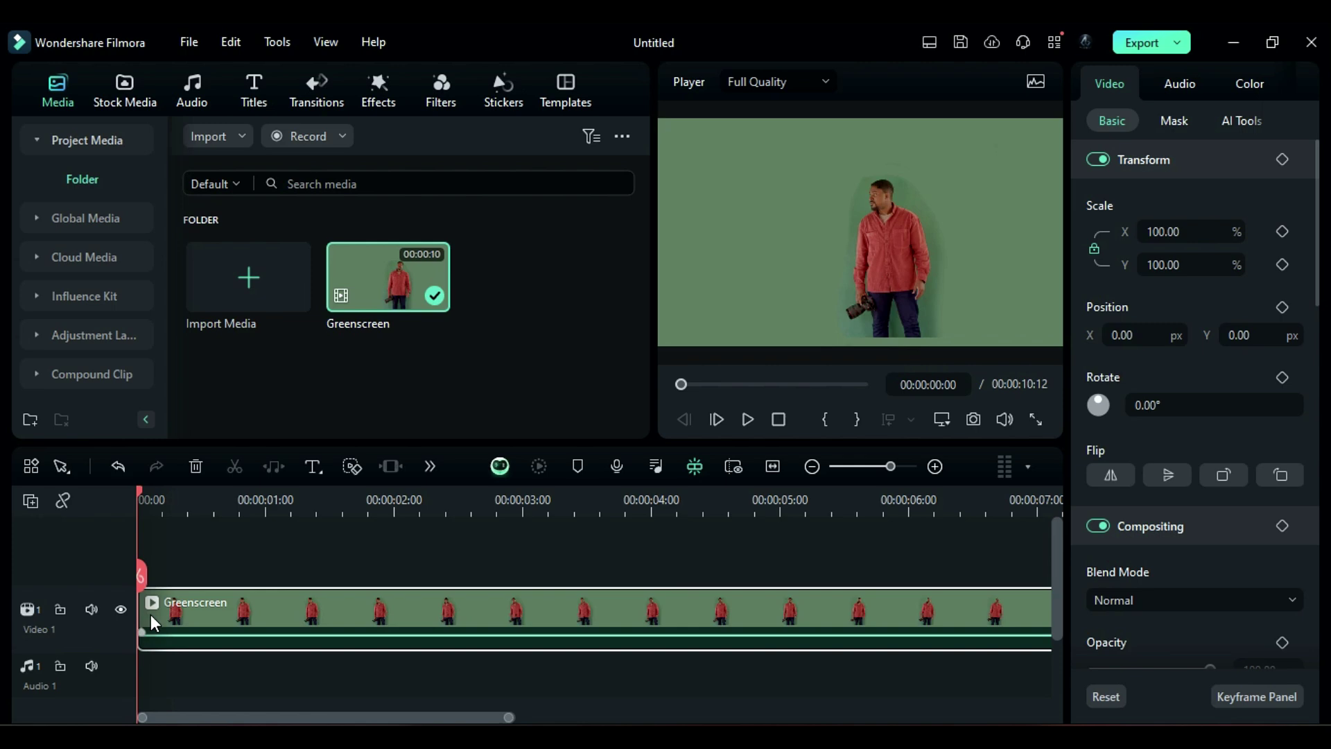
# Enable Chroma Key under AI Tools and eyedropper the backdrop's green as the key colour.
pyautogui.click(1225, 121)
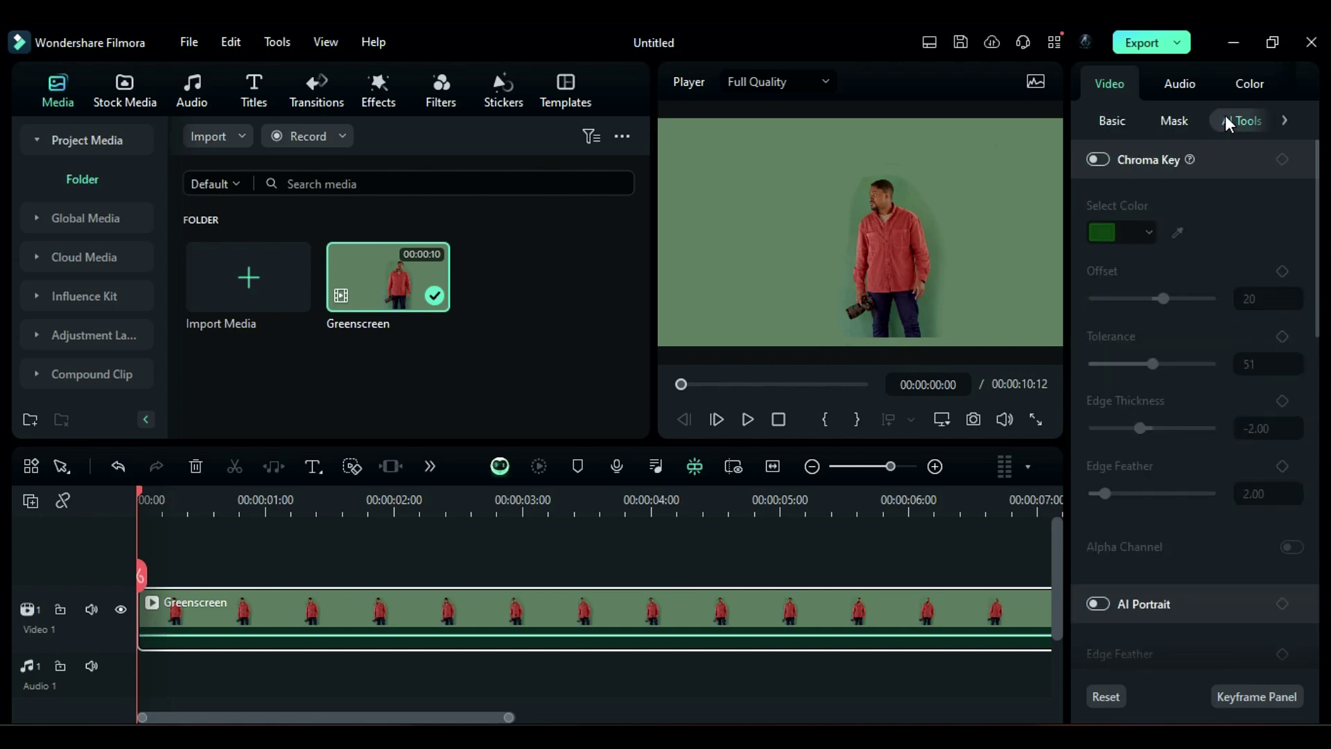
pyautogui.click(1103, 155)
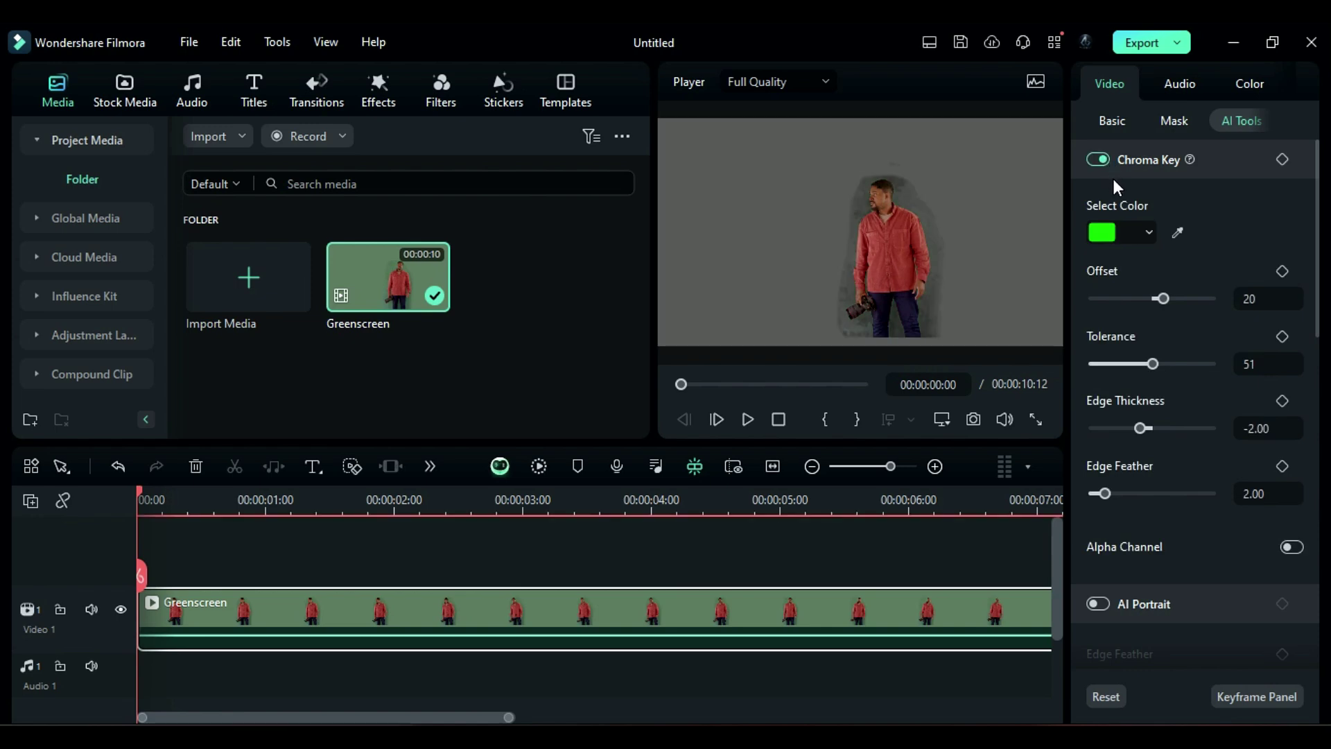
pyautogui.click(1145, 231)
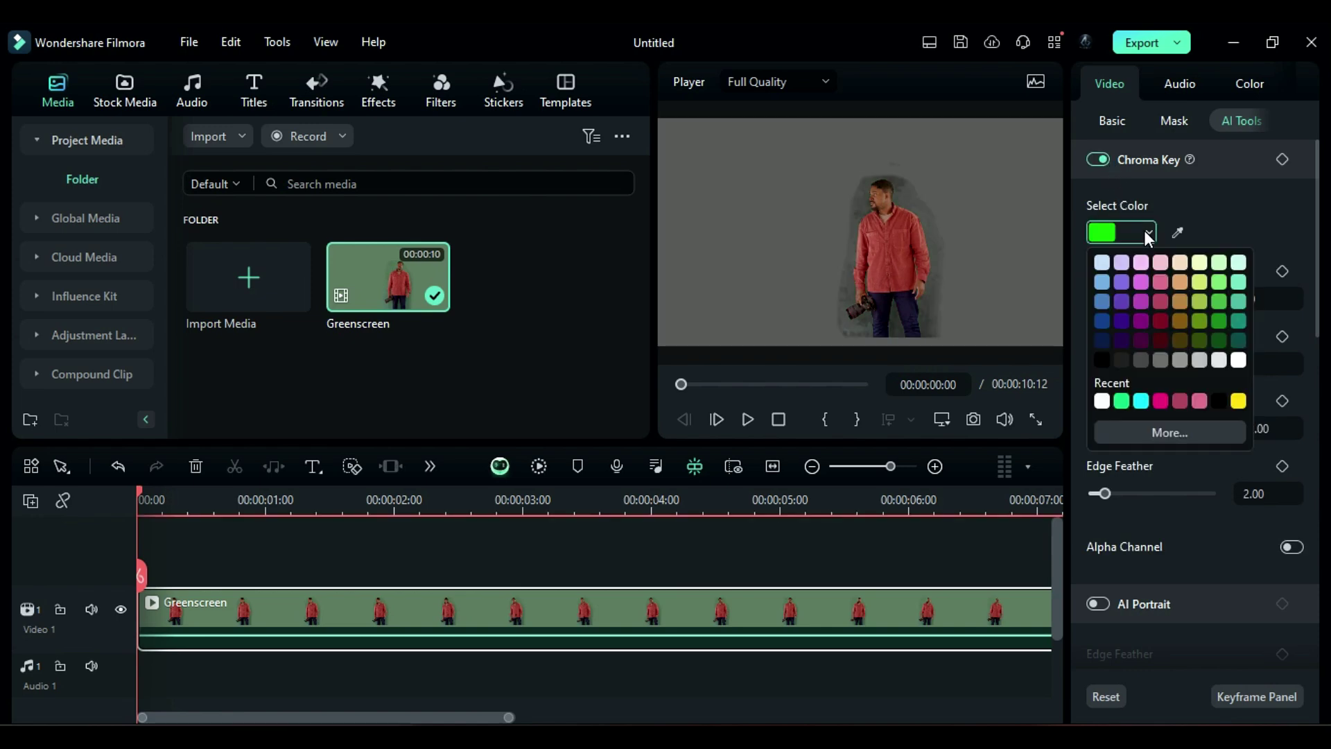
pyautogui.click(1122, 402)
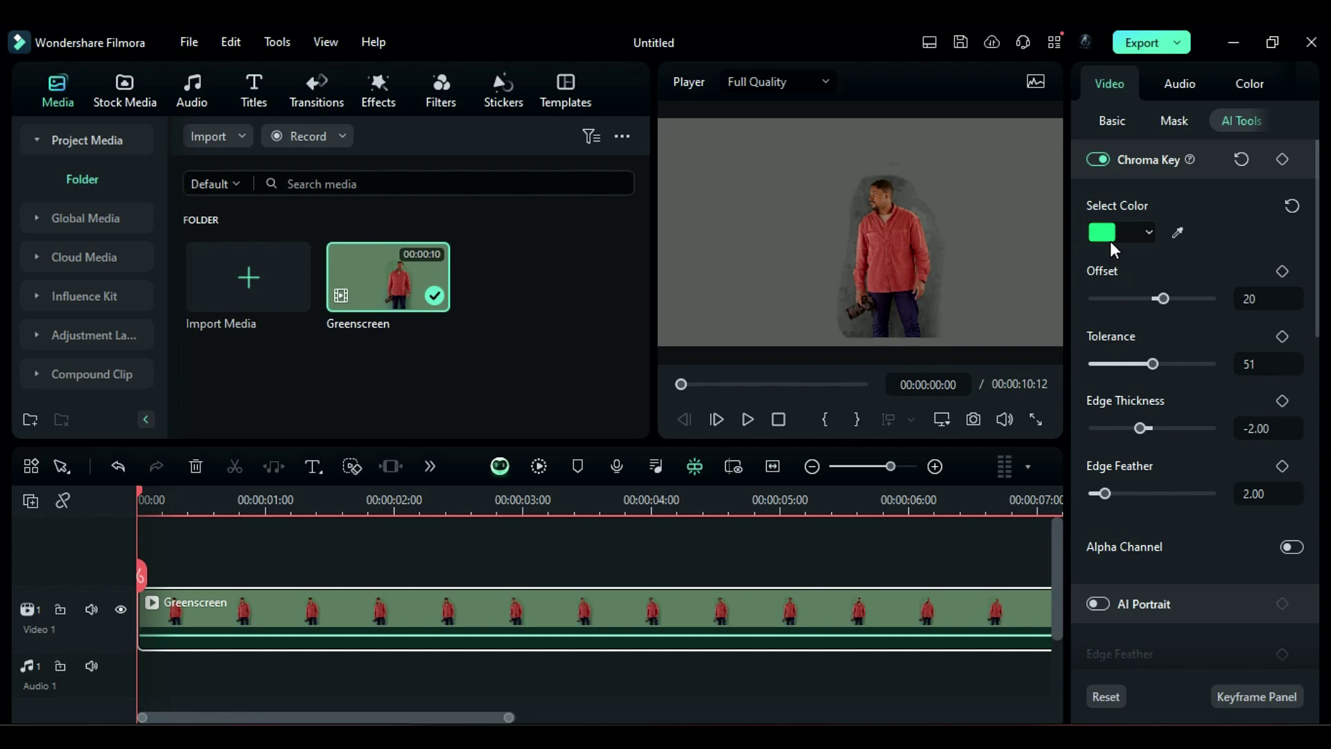
pyautogui.click(1178, 233)
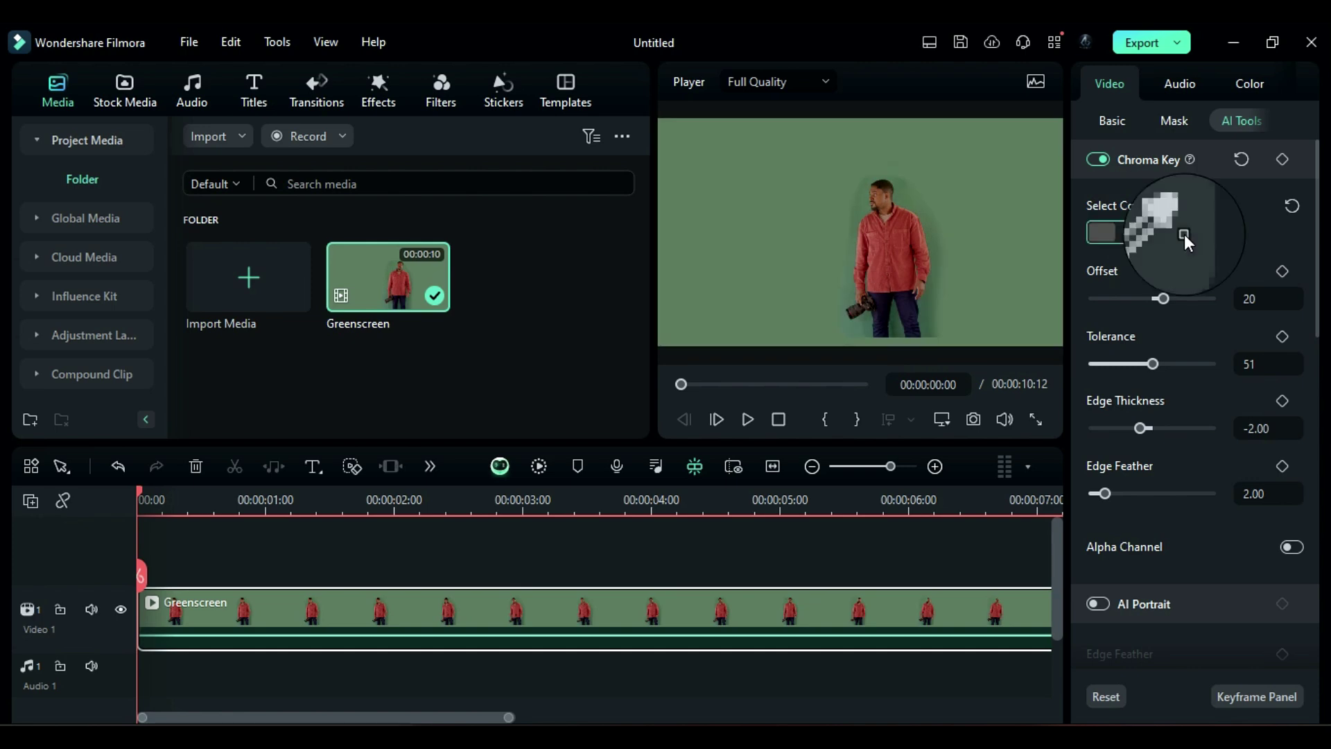
pyautogui.click(927, 217)
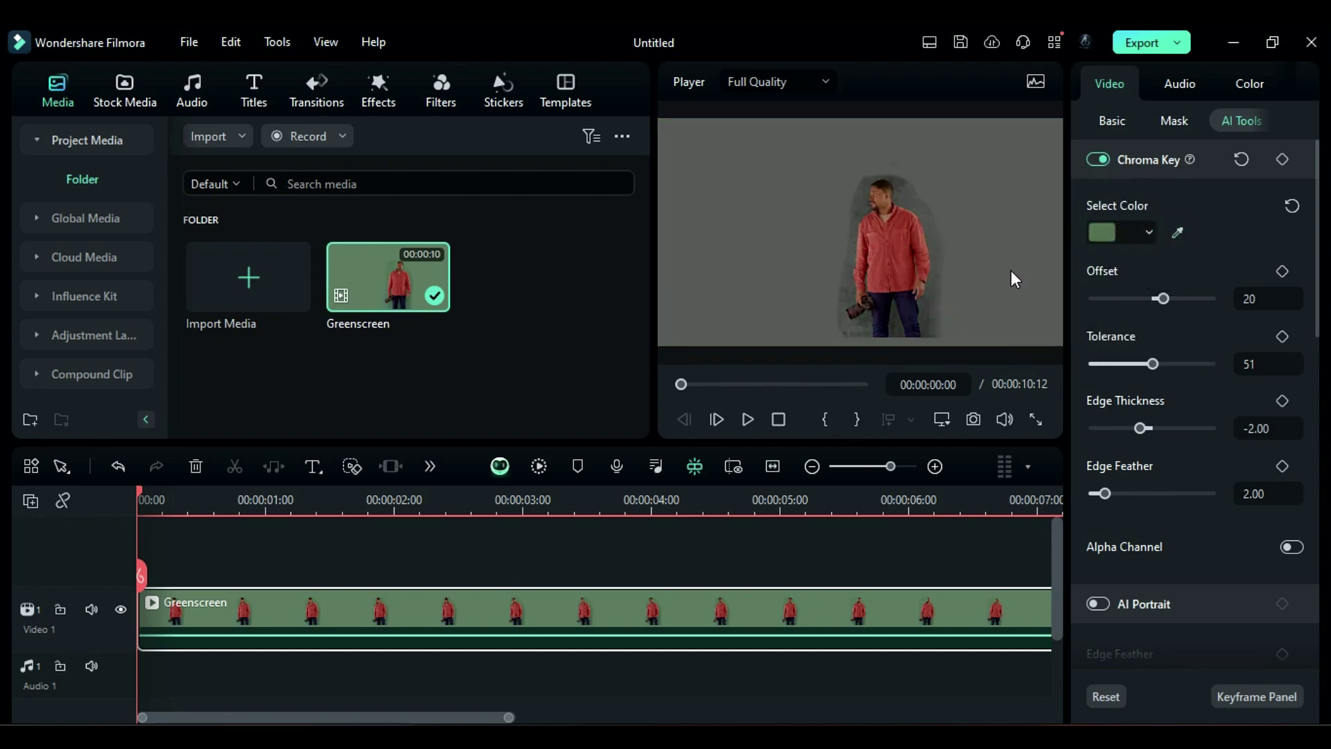
# Tune the key to offset 38 and tolerance 50, reset Edge Thickness, and show the Alpha Channel.
pyautogui.moveTo(1162, 302); pyautogui.dragTo(1181, 303)
pyautogui.moveTo(1156, 360); pyautogui.dragTo(1149, 361)
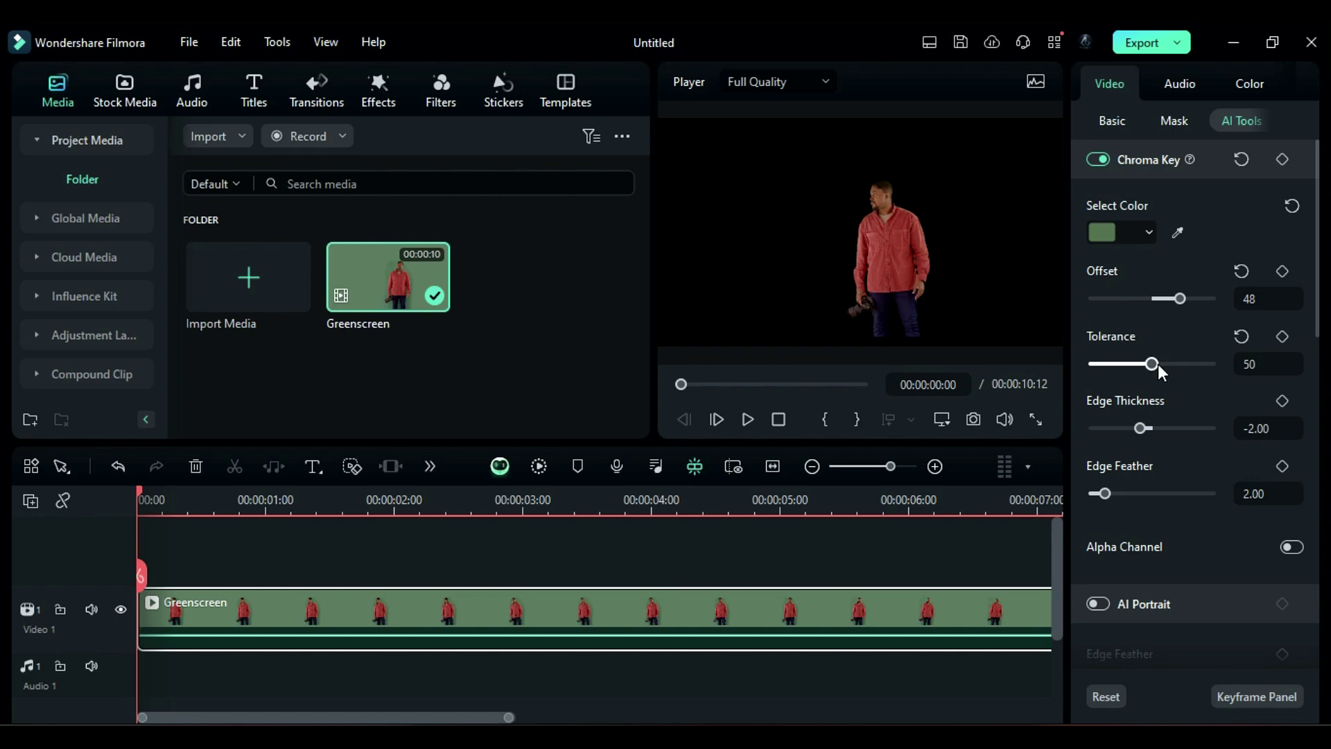
pyautogui.moveTo(1143, 430)
pyautogui.mouseDown()
pyautogui.moveTo(1130, 429)
pyautogui.moveTo(1184, 432)
pyautogui.moveTo(1152, 428)
pyautogui.mouseUp()
pyautogui.click(1240, 402)
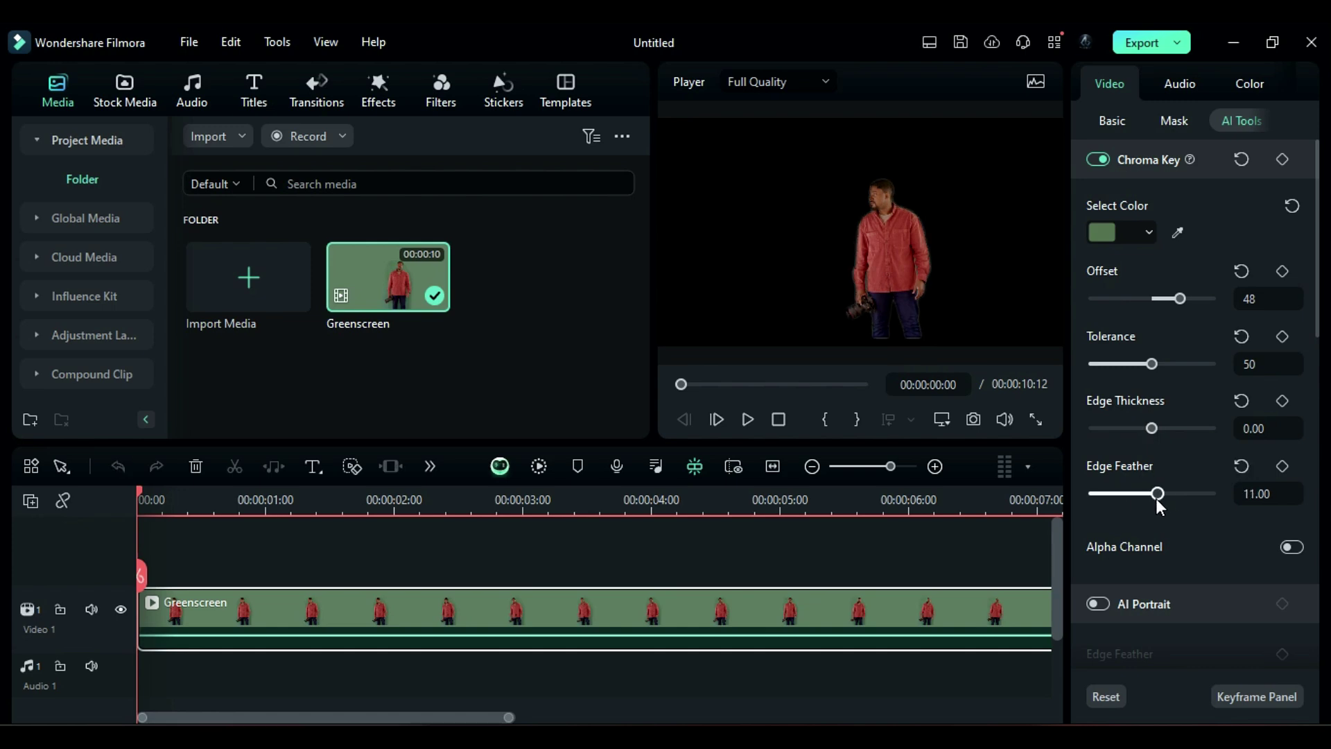
pyautogui.click(1292, 547)
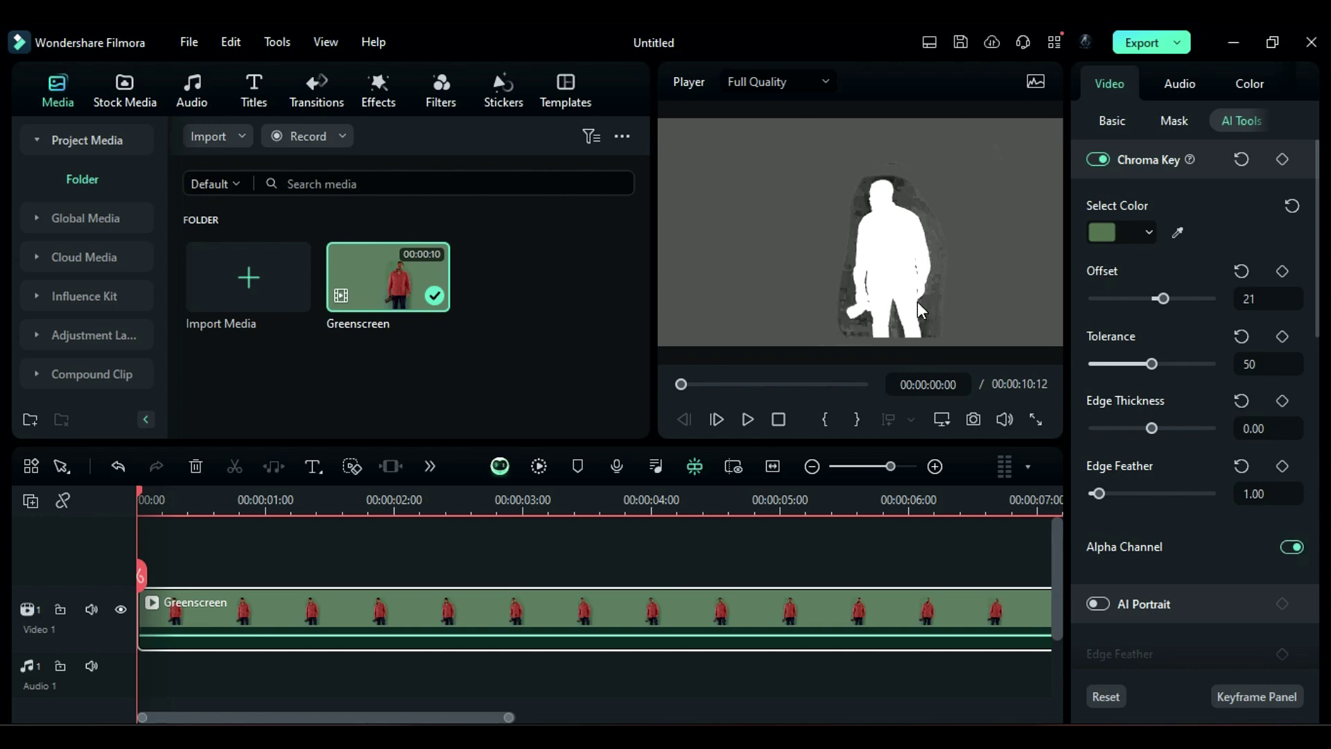
pyautogui.moveTo(1164, 300); pyautogui.dragTo(1174, 299)
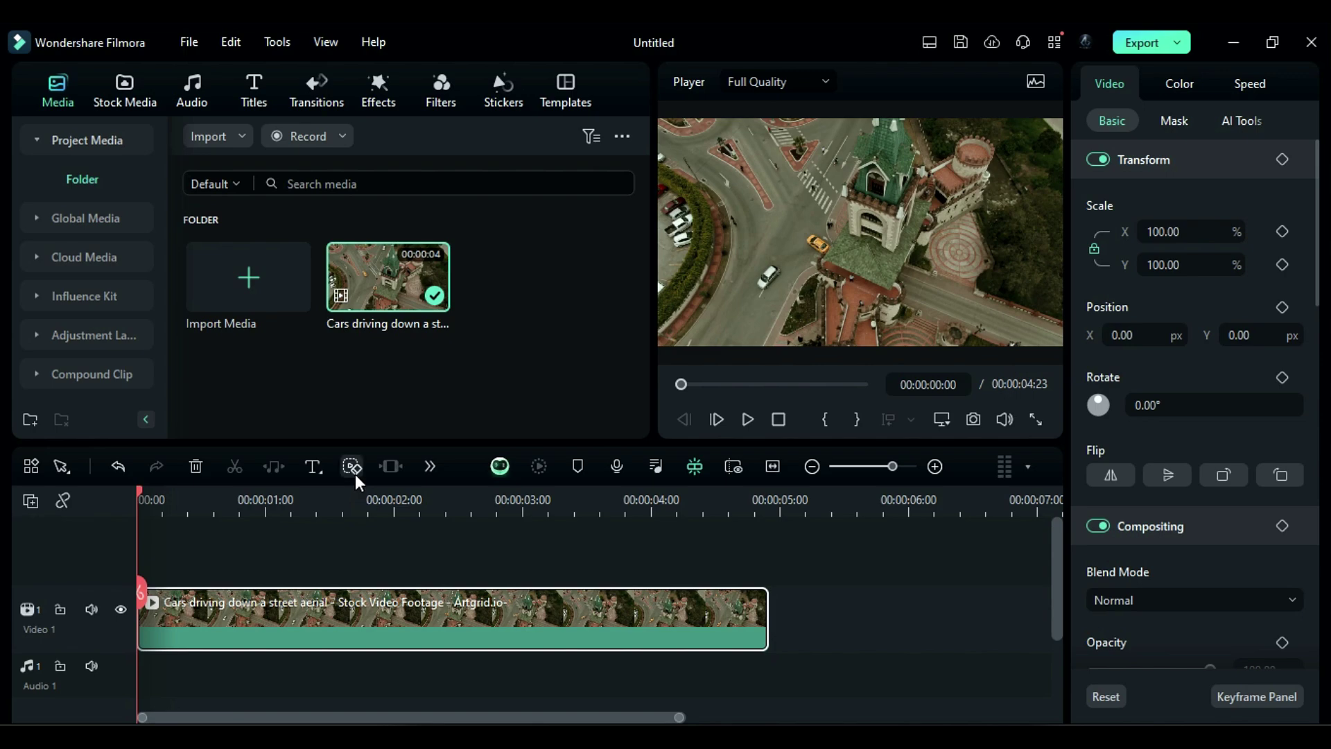
# Add AI Object Remover to the timeline toolbar and launch it on the aerial traffic clip.
pyautogui.click(34, 470)
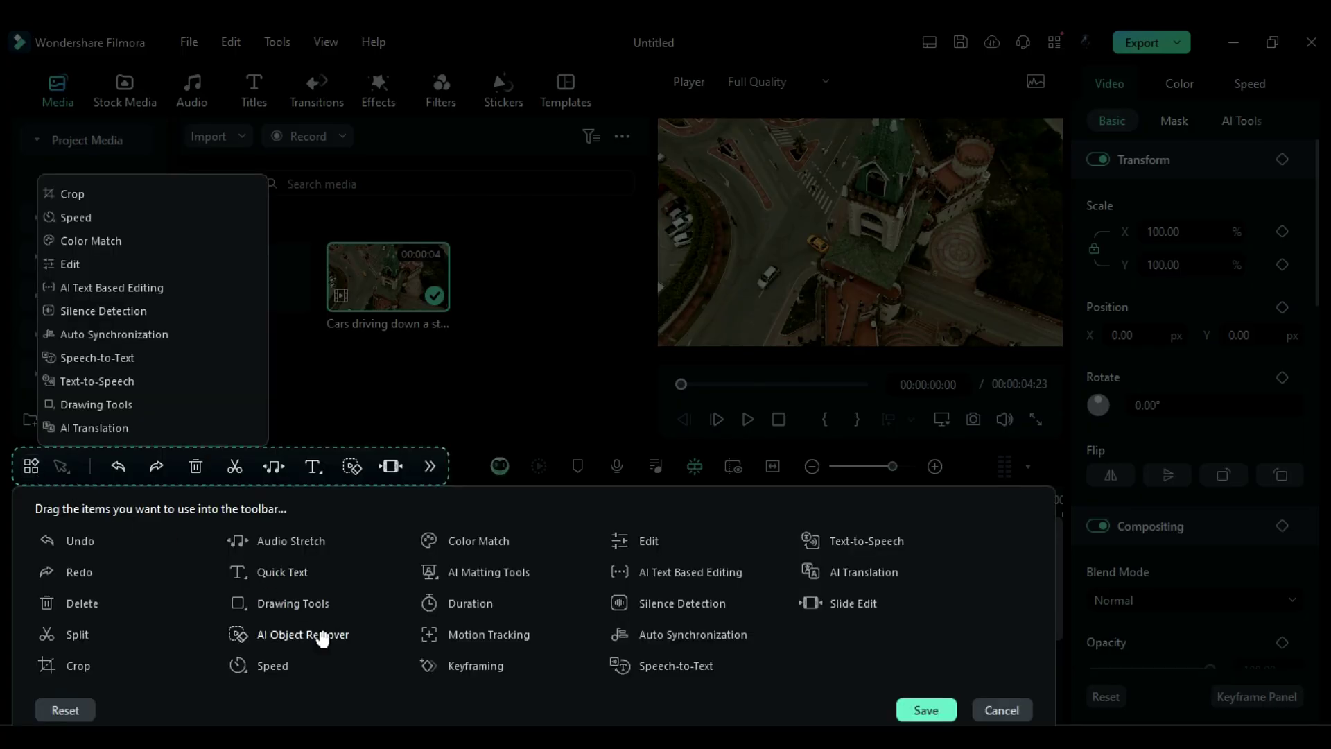
pyautogui.click(921, 711)
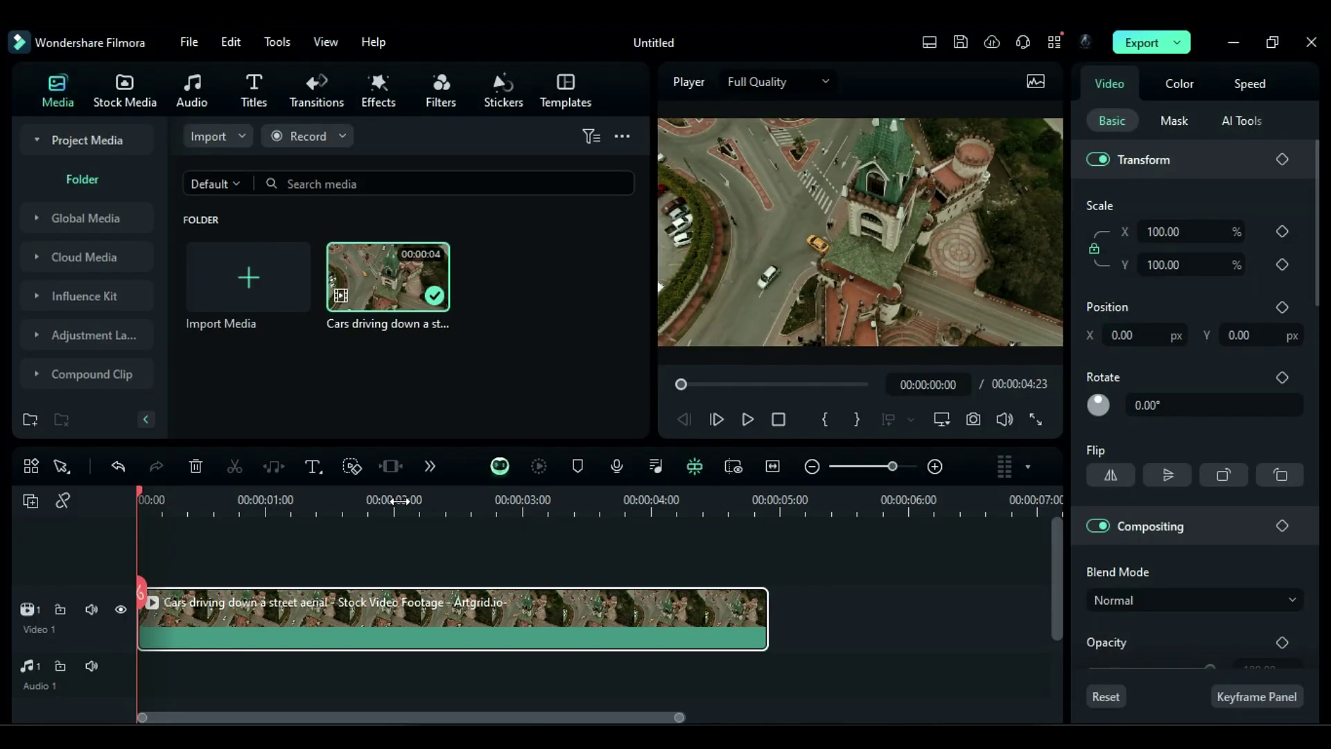
pyautogui.click(352, 465)
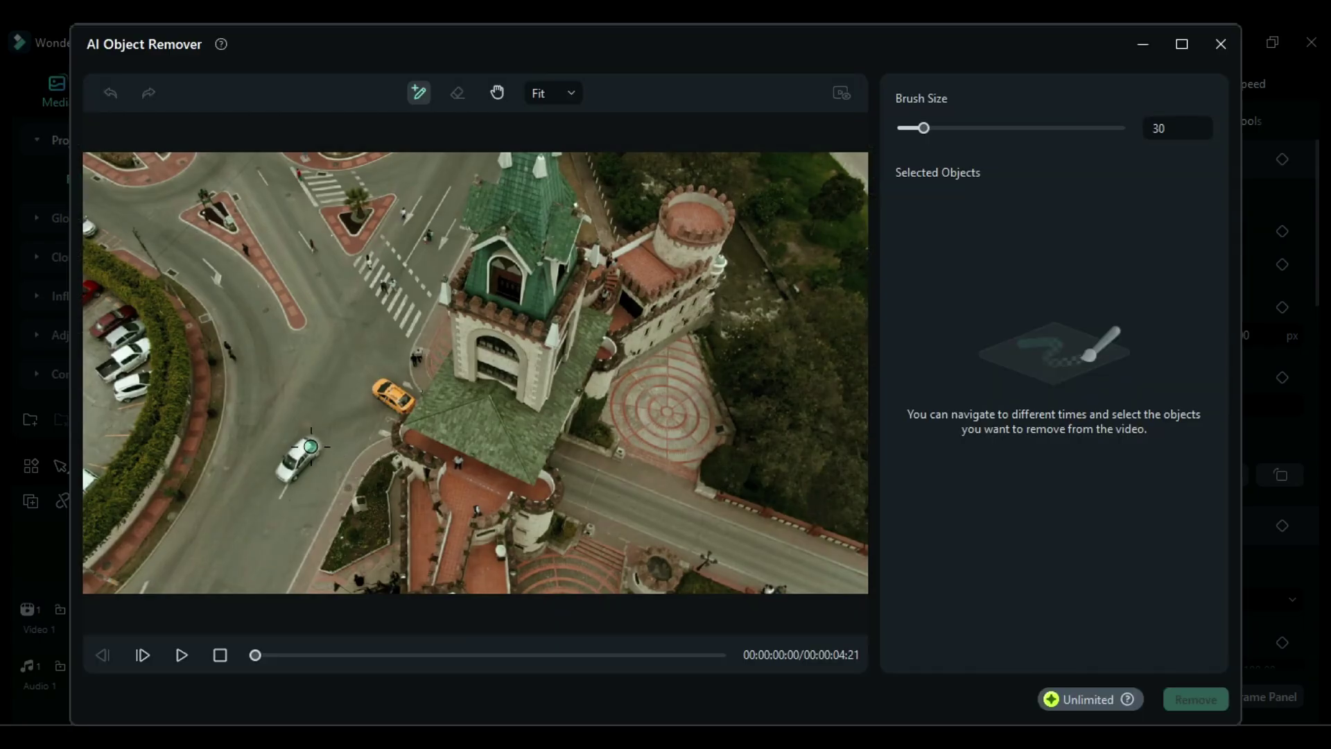
# Mask the white and yellow cars with a size-37 brush and remove them.
pyautogui.moveTo(296, 457); pyautogui.dragTo(284, 476)
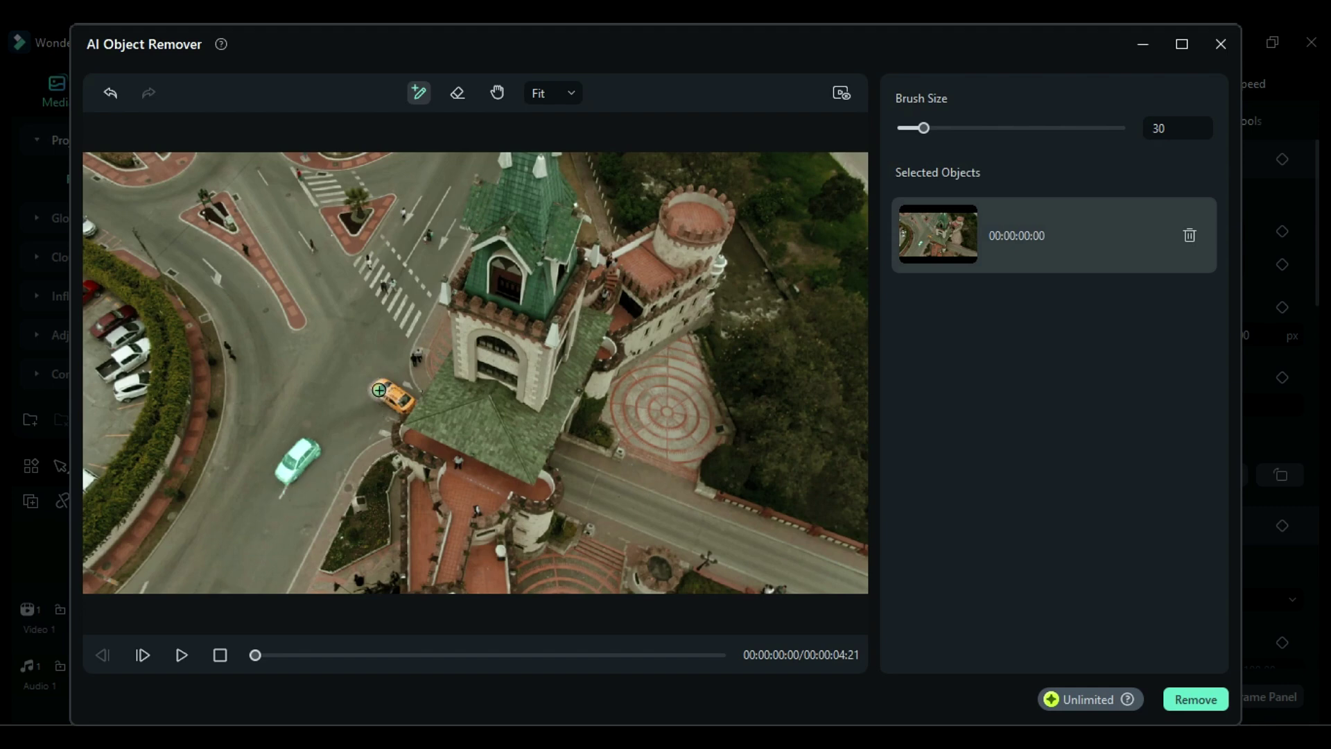
pyautogui.click(405, 408)
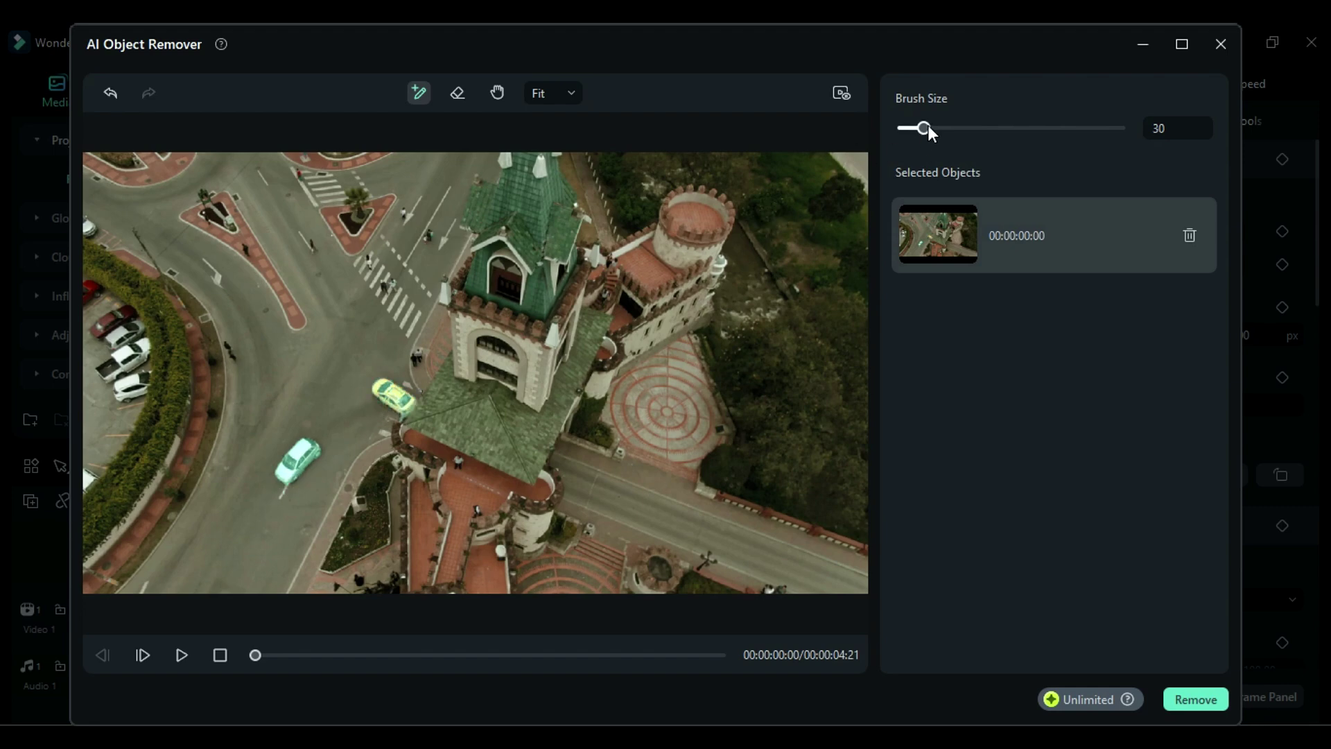
pyautogui.moveTo(928, 126); pyautogui.dragTo(925, 129)
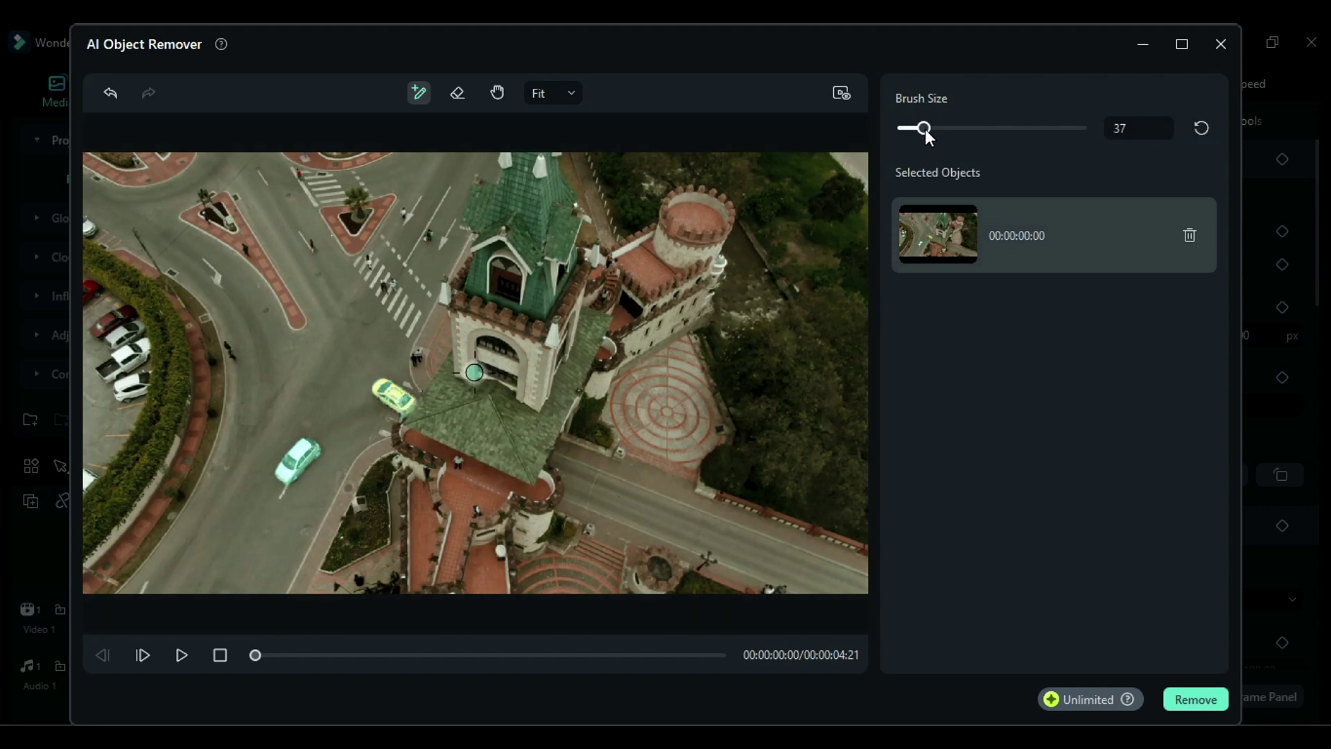
pyautogui.click(458, 93)
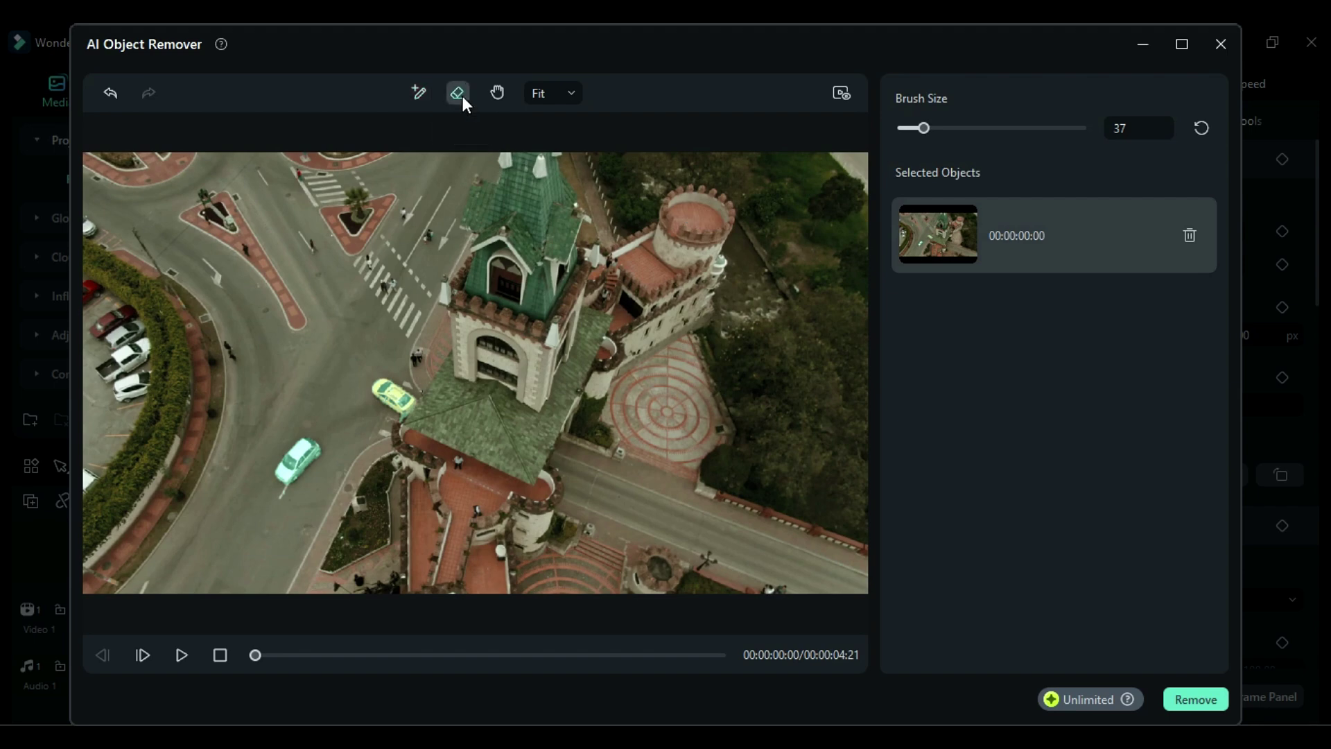
pyautogui.hotkey('ctrl', 'z')
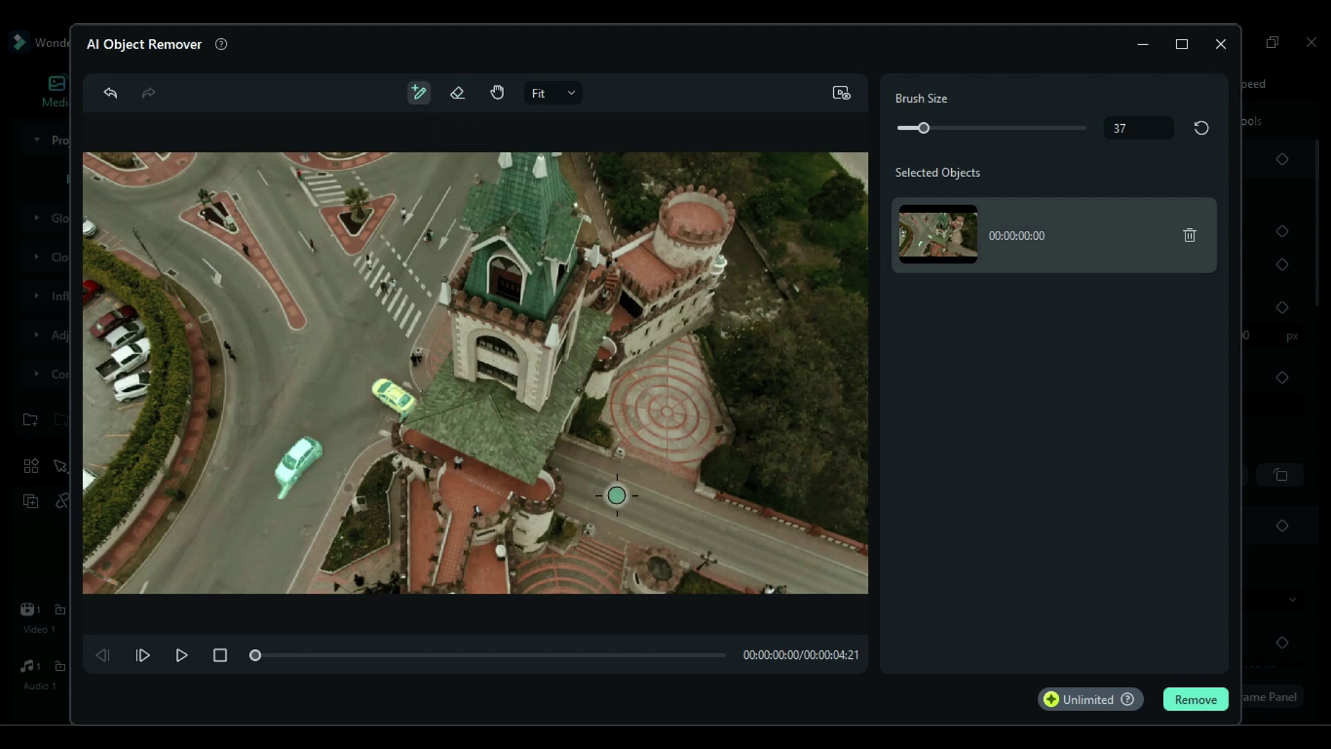
pyautogui.click(1189, 697)
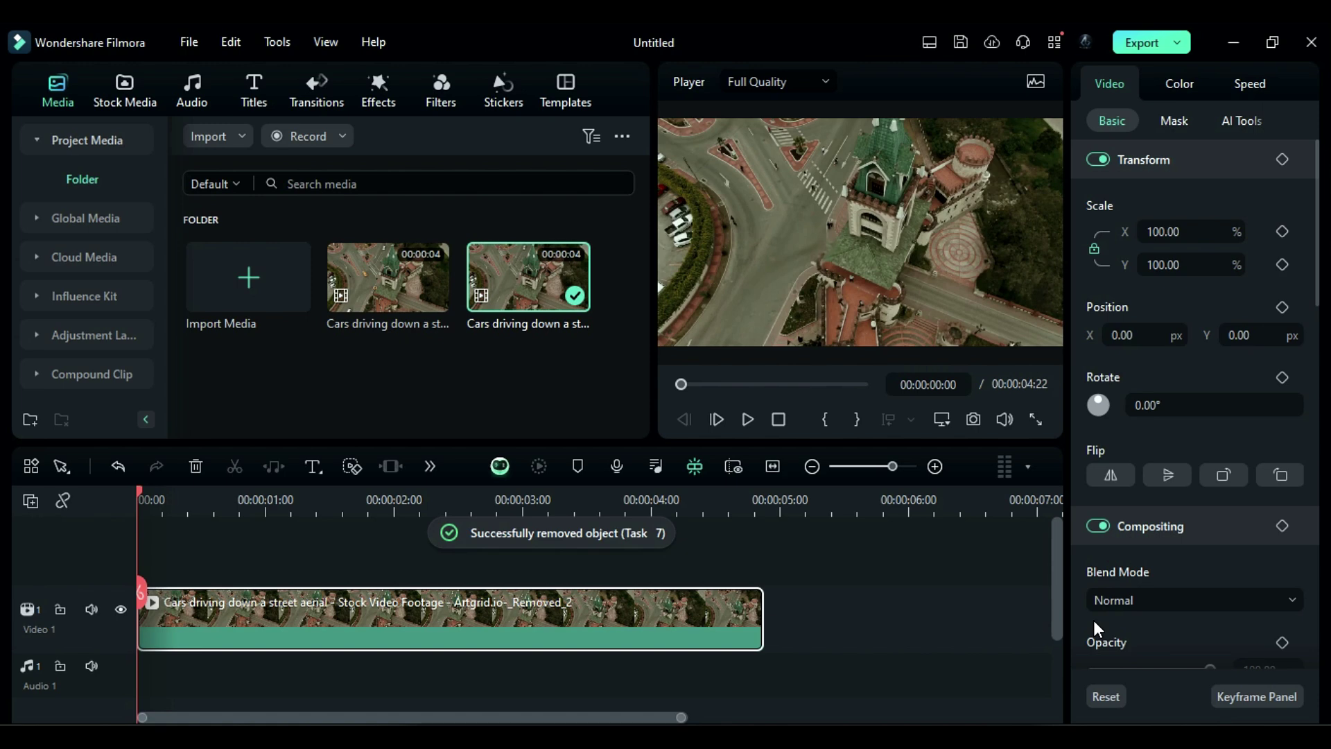
# Play the car-free aerial clip in the player to check the removal.
pyautogui.click(740, 417)
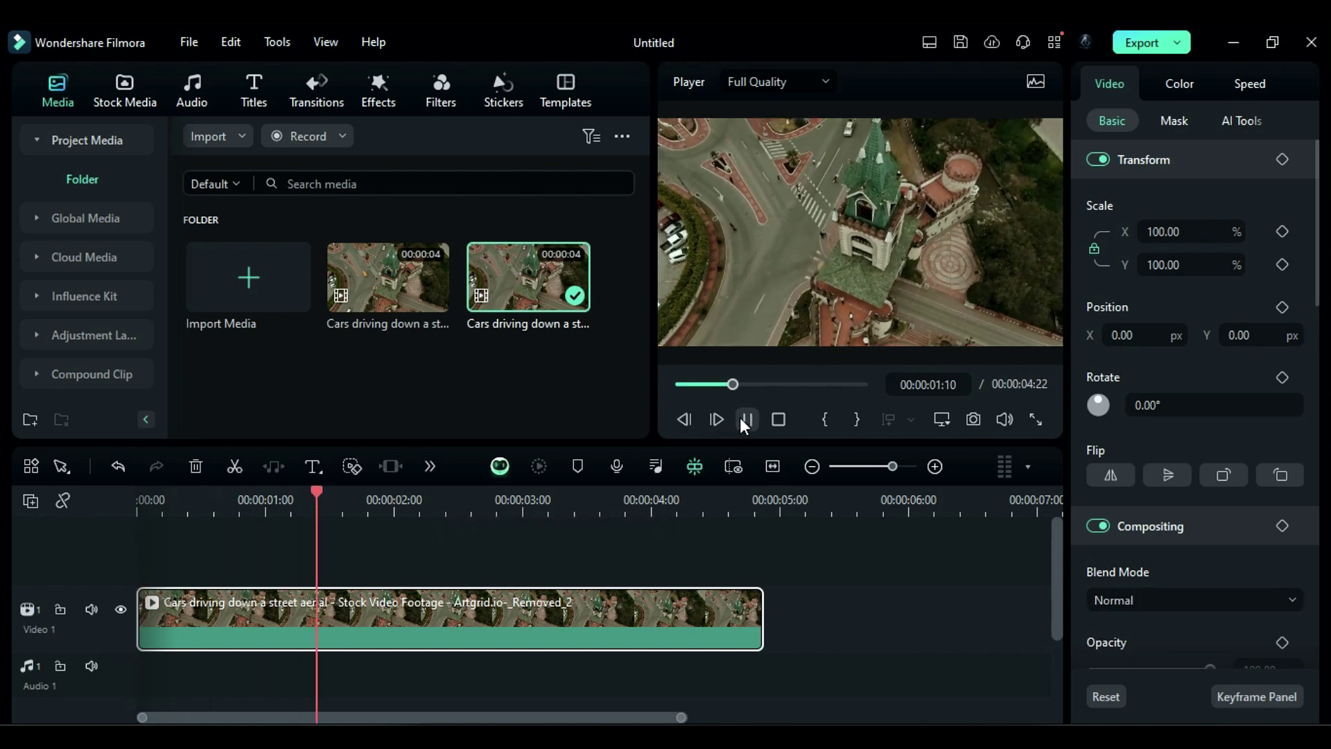